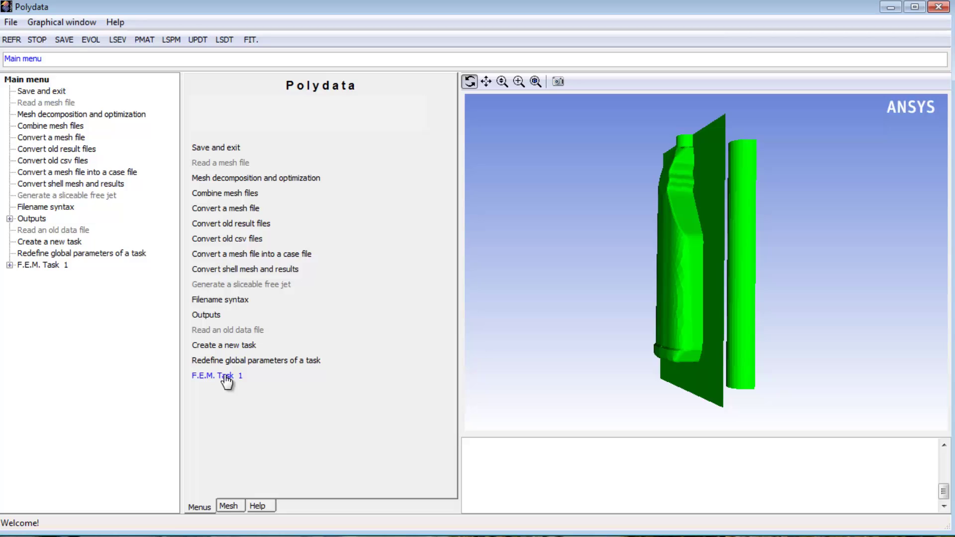
Step: Go to F.E.M. Task 1's Numerical parameters and open the Adaptive meshing settings
left_click(225, 377)
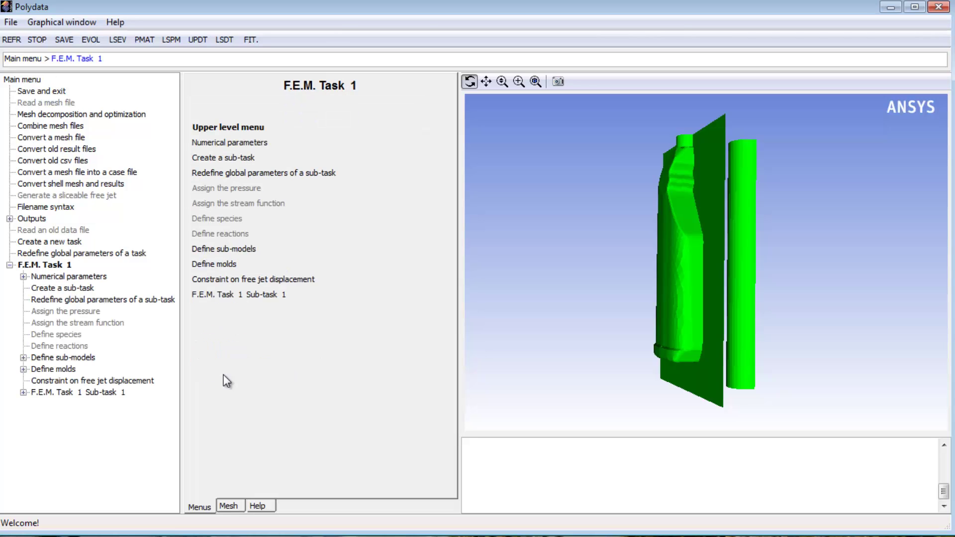
left_click(221, 143)
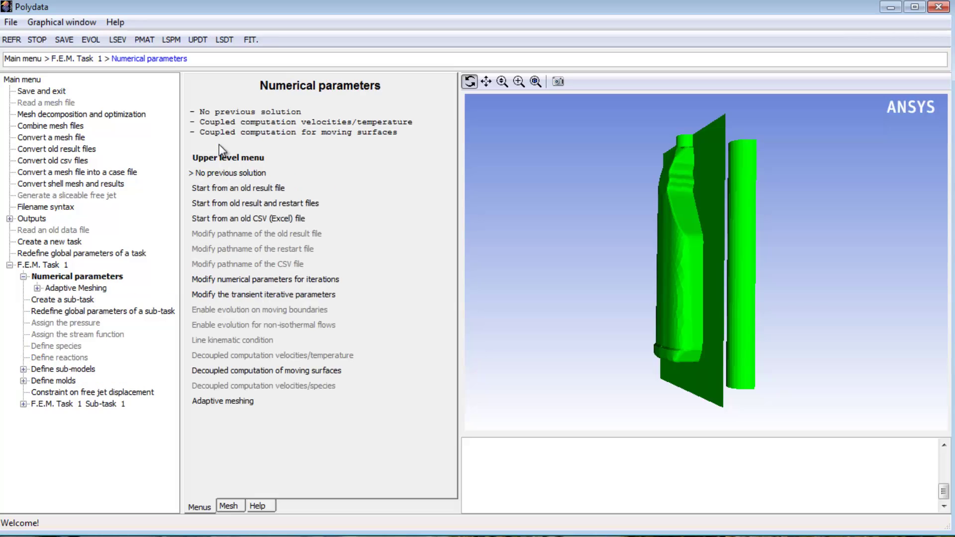
left_click(219, 401)
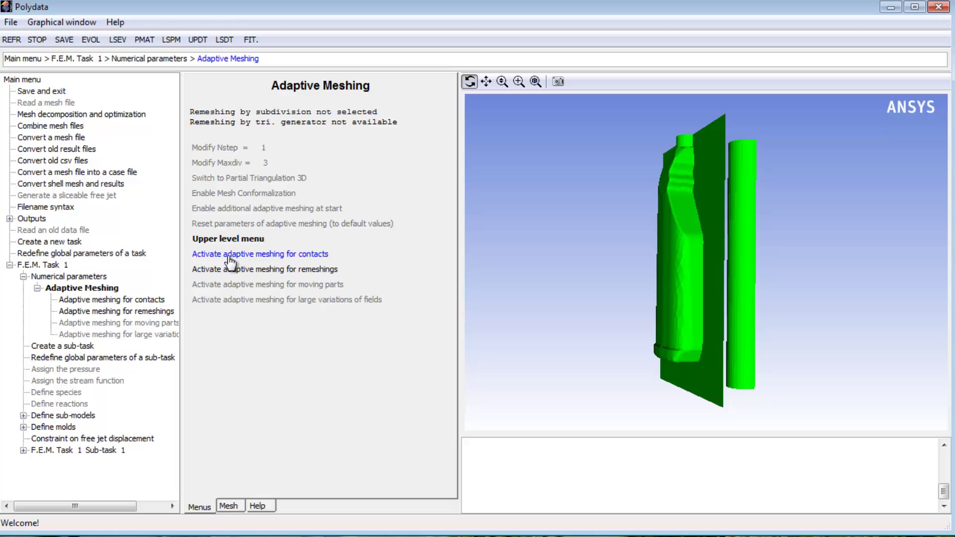
Step: Enable the Mold 1 contact criterion, with element sizes calculated from angle and curvature
left_click(230, 255)
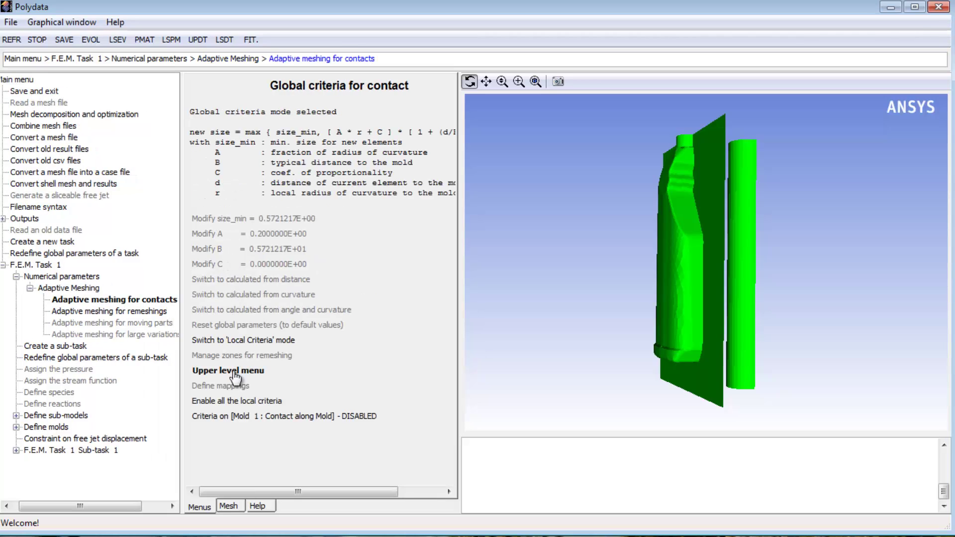
left_click(230, 416)
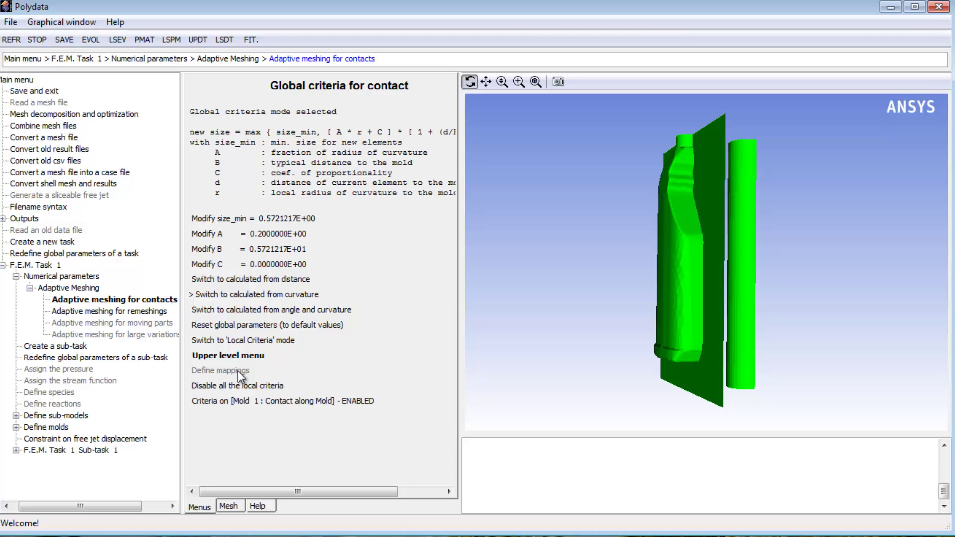
left_click(239, 319)
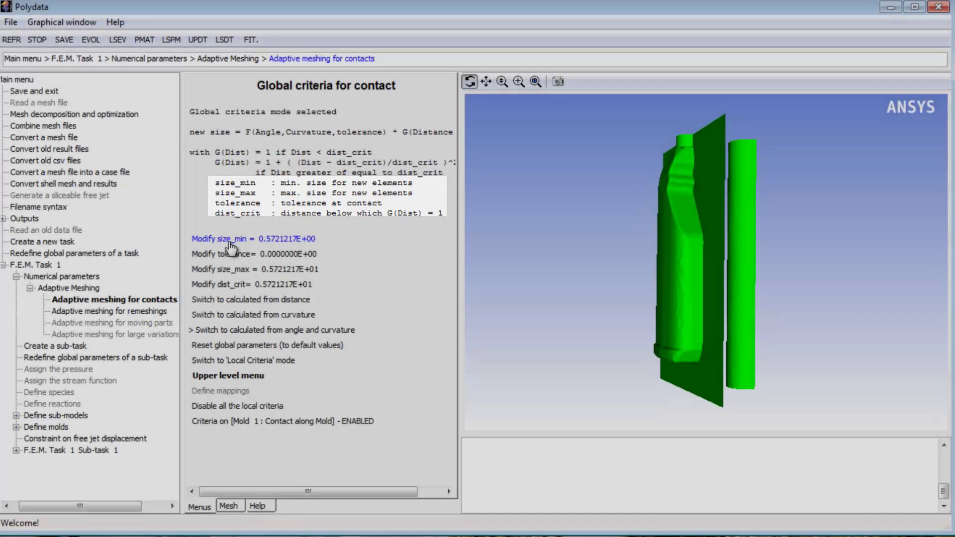
Step: Set contact remeshing size_min to 2, size_max to 6 and tolerance to 0.2
left_click(229, 238)
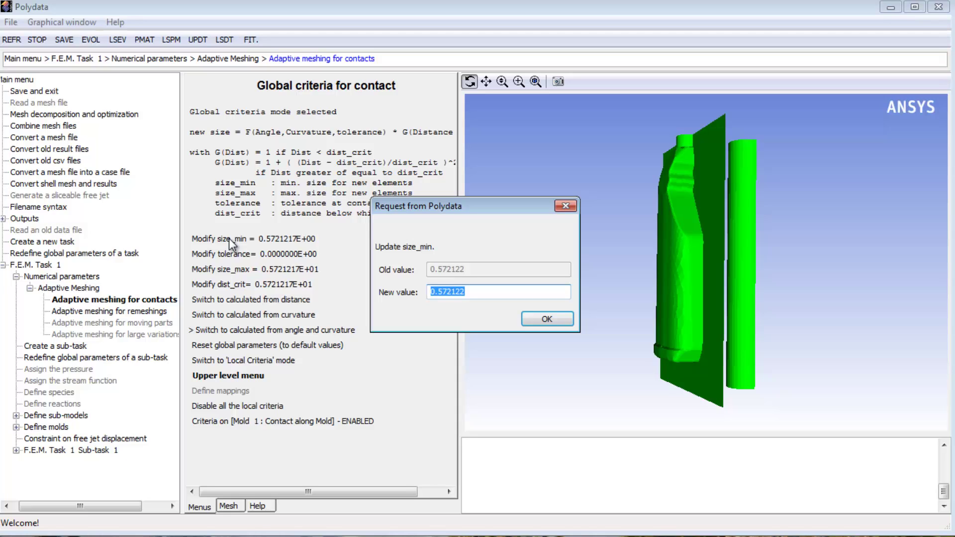
type("2")
key("Return")
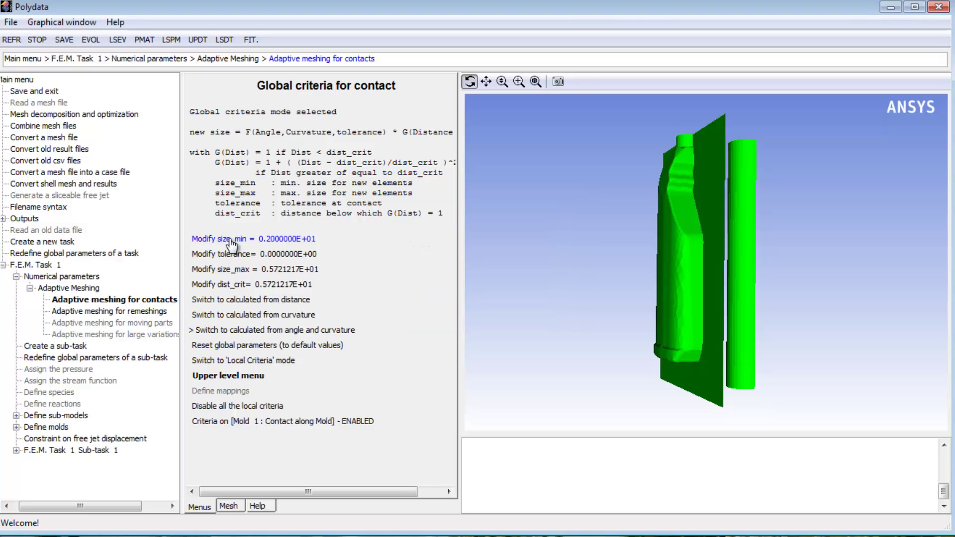
left_click(231, 271)
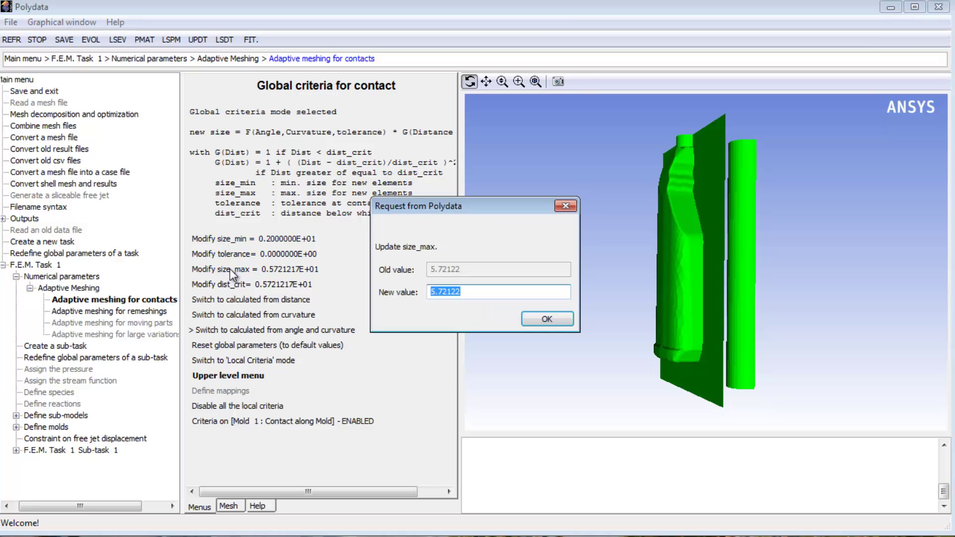
type("6")
key("Return")
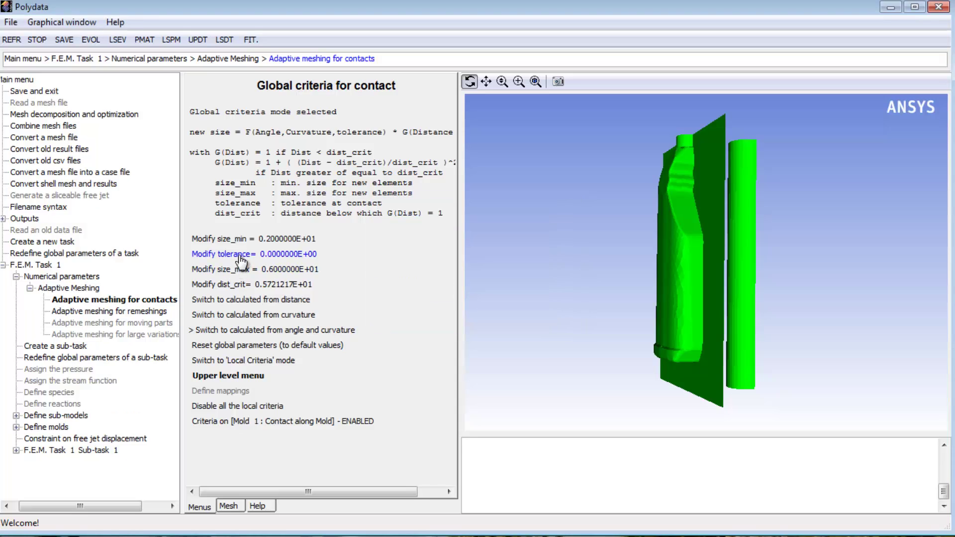
left_click(240, 258)
type("0.2")
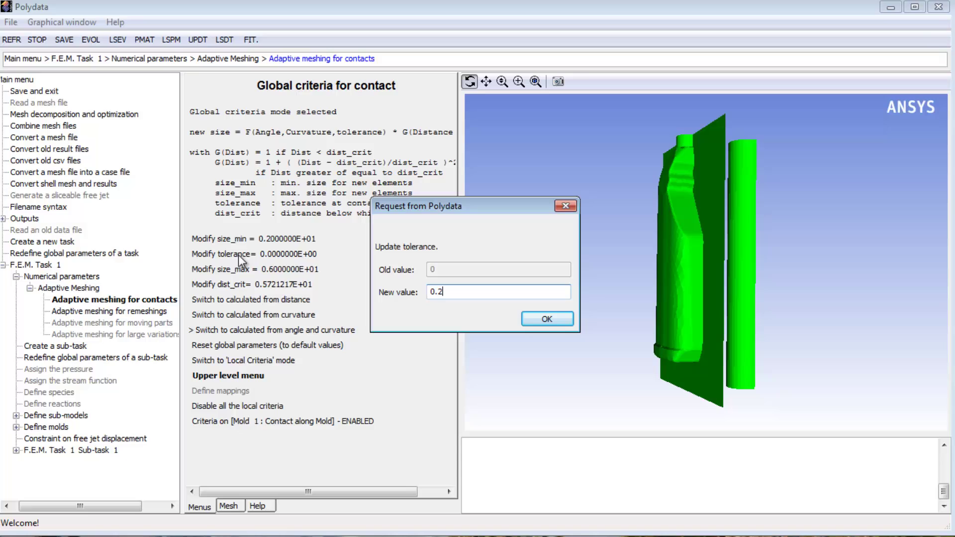
key("Return")
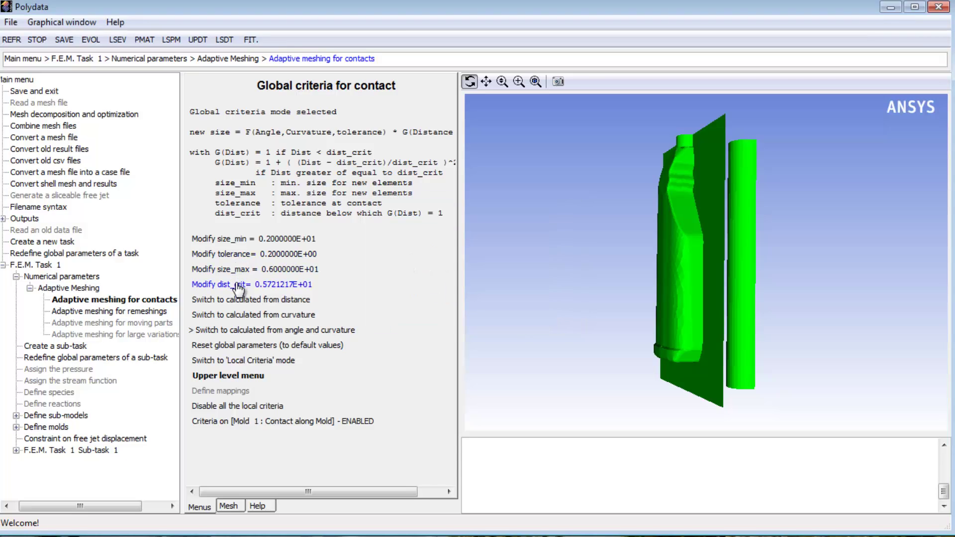
Step: Change dist_crit from 5.72122 to 7
left_click(239, 285)
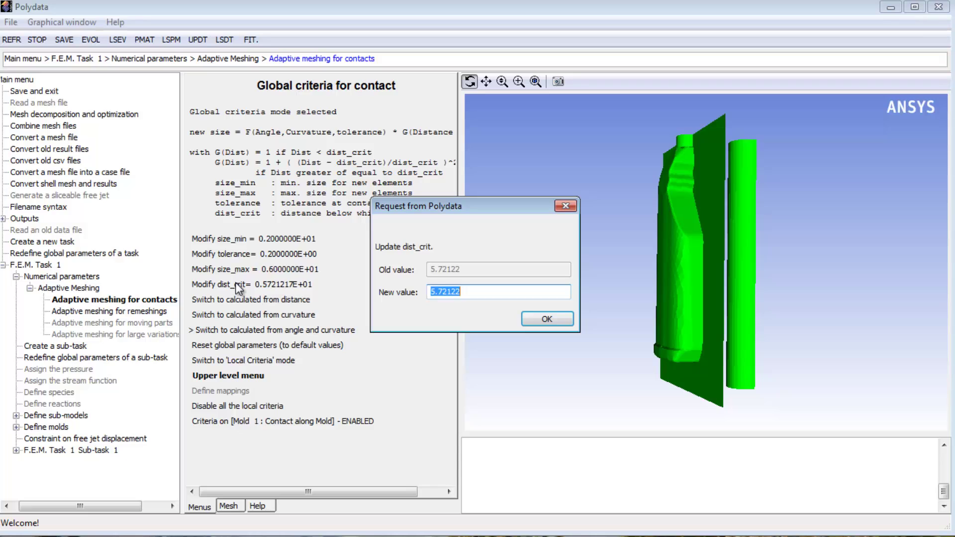
type("7")
key("Return")
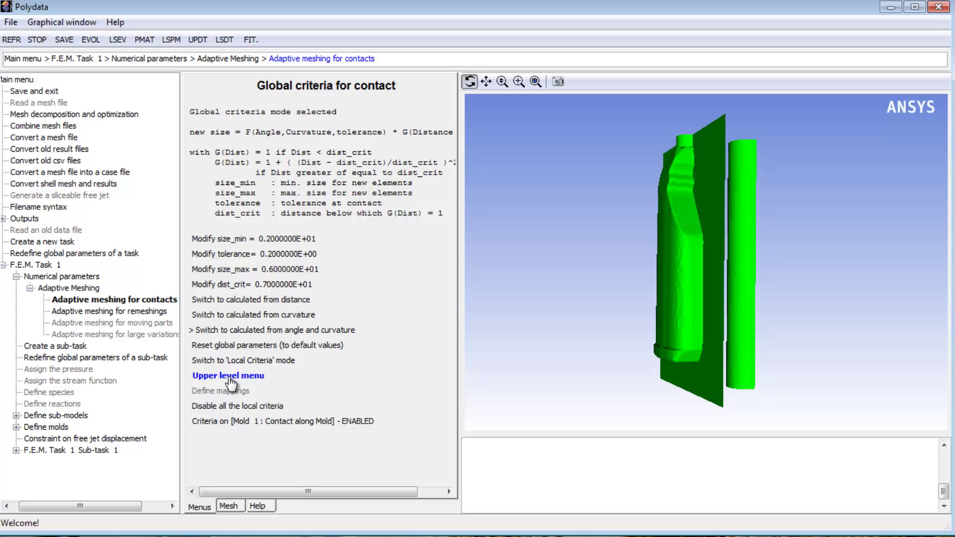
Step: Enable mesh conformalization, keep Maxdiv at 3 and set Nstep to 5
left_click(229, 376)
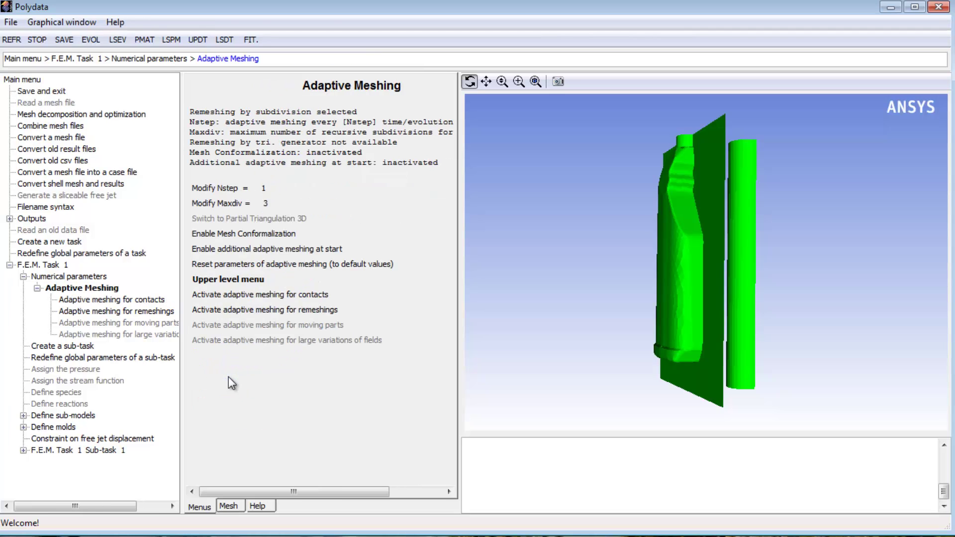
left_click(228, 237)
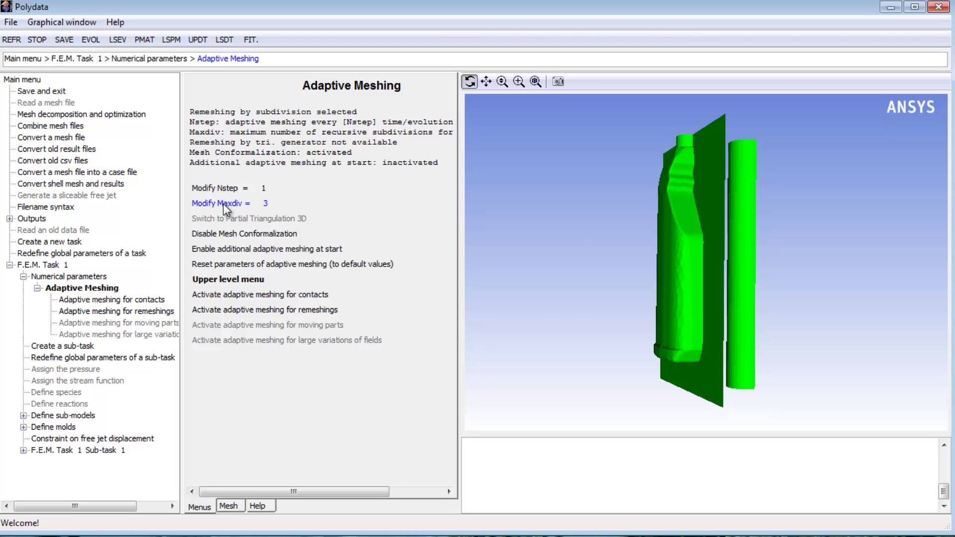
left_click(223, 204)
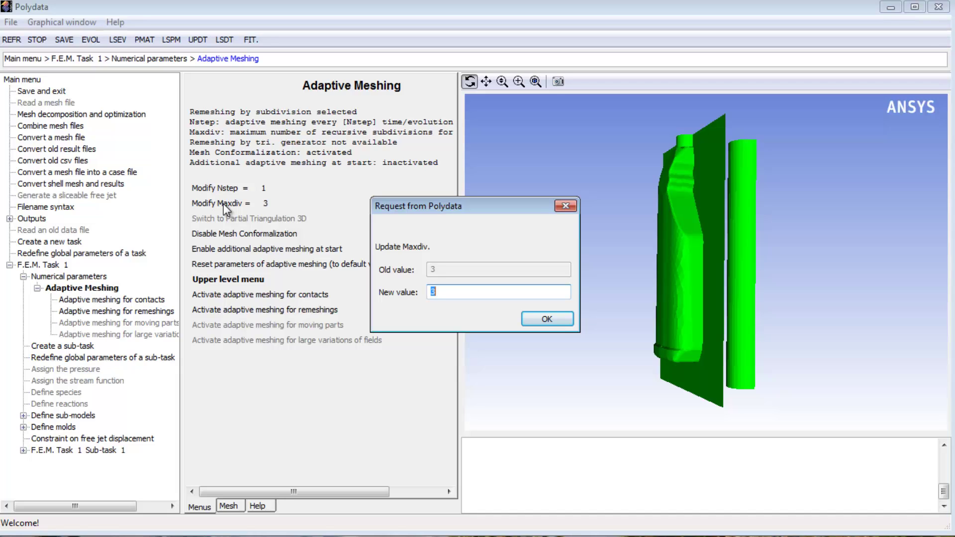
key("Return")
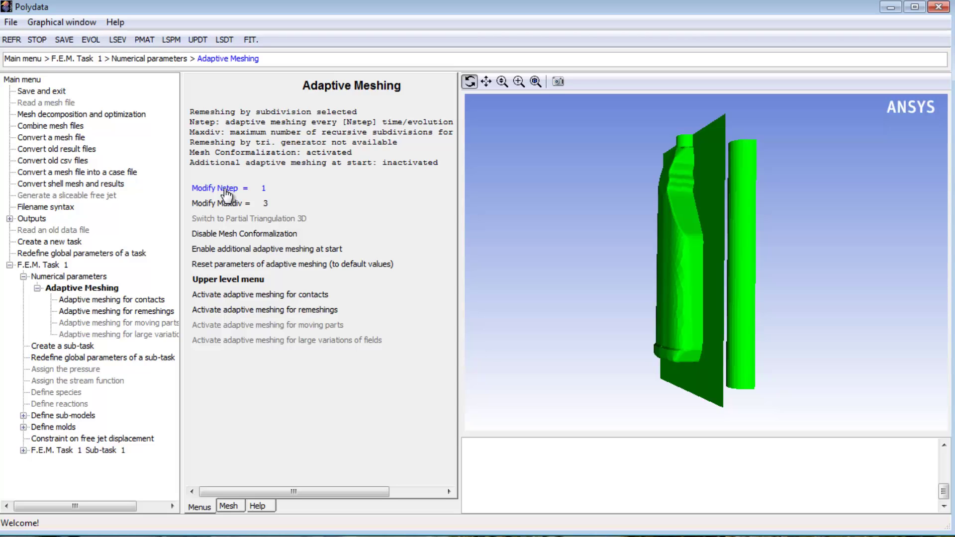
left_click(226, 189)
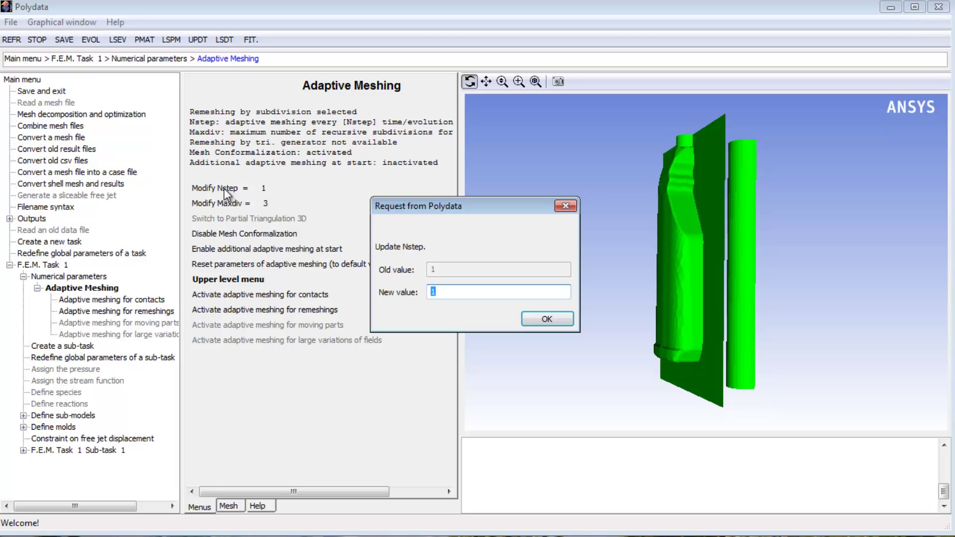
type("5")
key("Return")
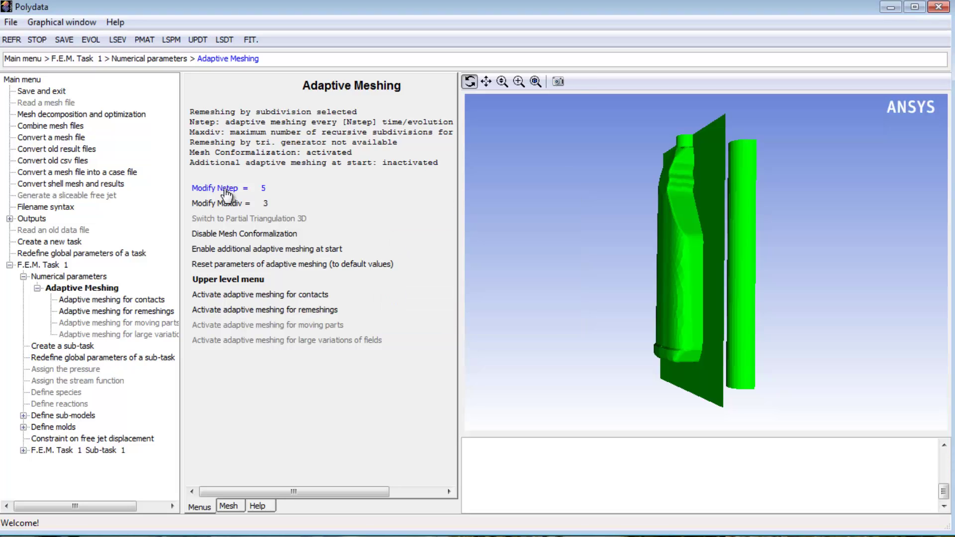
Step: Save and exit the task, accepting the listed output fields
left_click(60, 96)
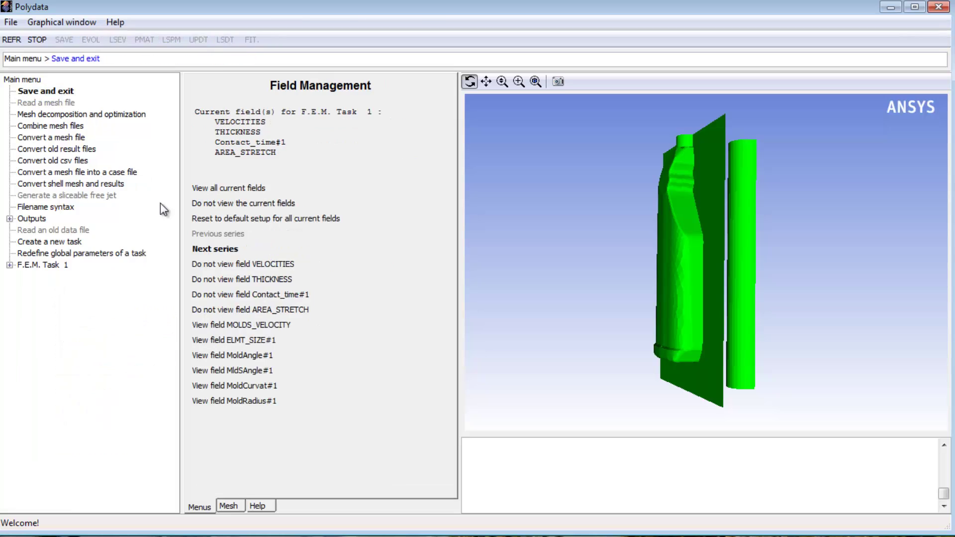
left_click(196, 256)
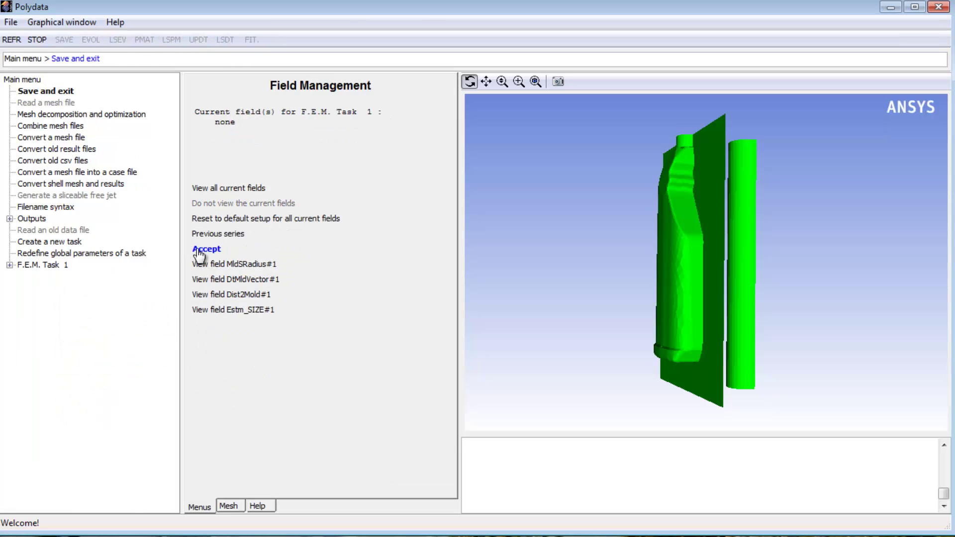
left_click(198, 252)
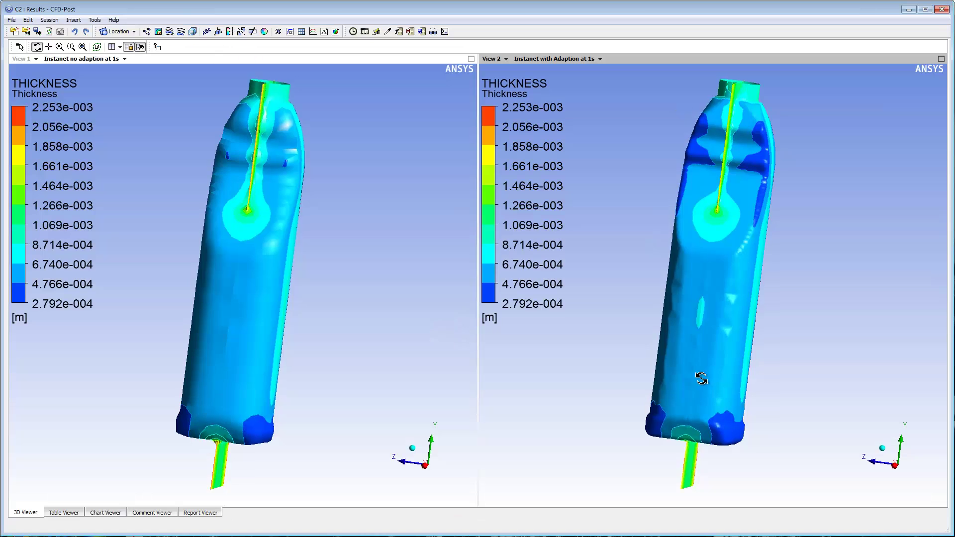
mouse_move(693, 373)
left_mouse_down()
mouse_move(656, 386)
mouse_move(575, 364)
mouse_move(631, 378)
mouse_move(677, 359)
mouse_move(780, 366)
left_mouse_up()
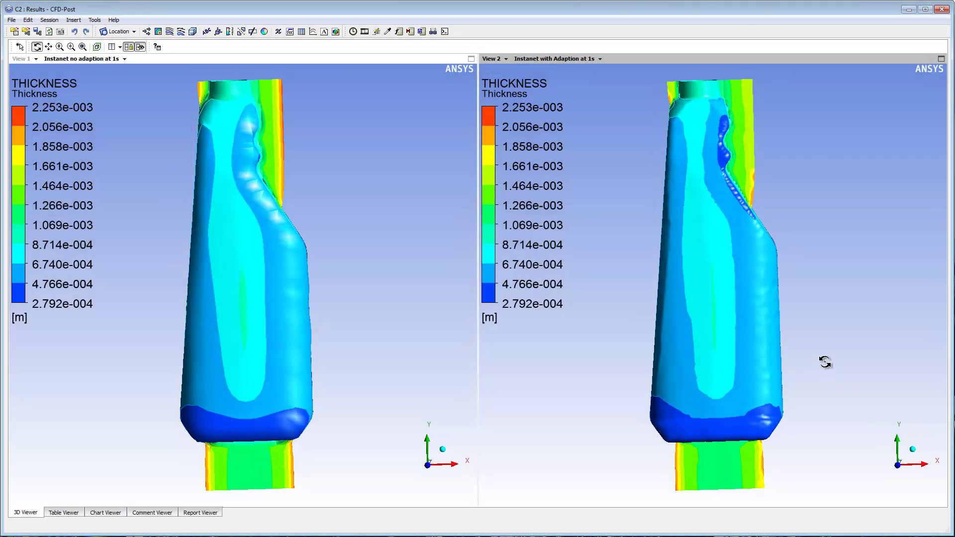
Step: Rotate both linked 1 s bottle models to compare thickness and wireframe mesh density
left_click_drag(824, 362, 794, 362)
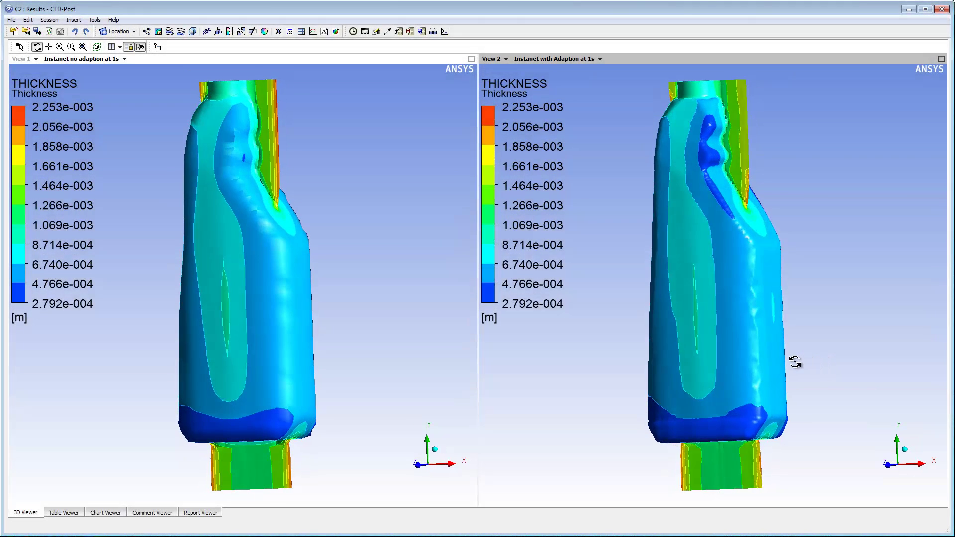
mouse_move(755, 385)
left_mouse_down()
mouse_move(753, 318)
mouse_move(746, 373)
mouse_move(778, 405)
left_mouse_up()
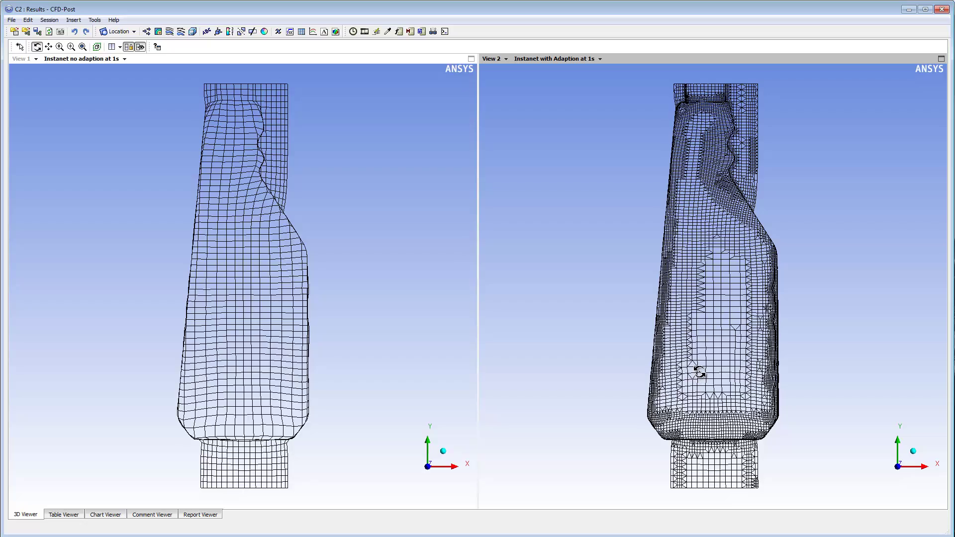
mouse_move(697, 371)
left_mouse_down()
mouse_move(635, 375)
mouse_move(678, 363)
mouse_move(690, 295)
mouse_move(793, 327)
mouse_move(724, 383)
mouse_move(670, 463)
left_mouse_up()
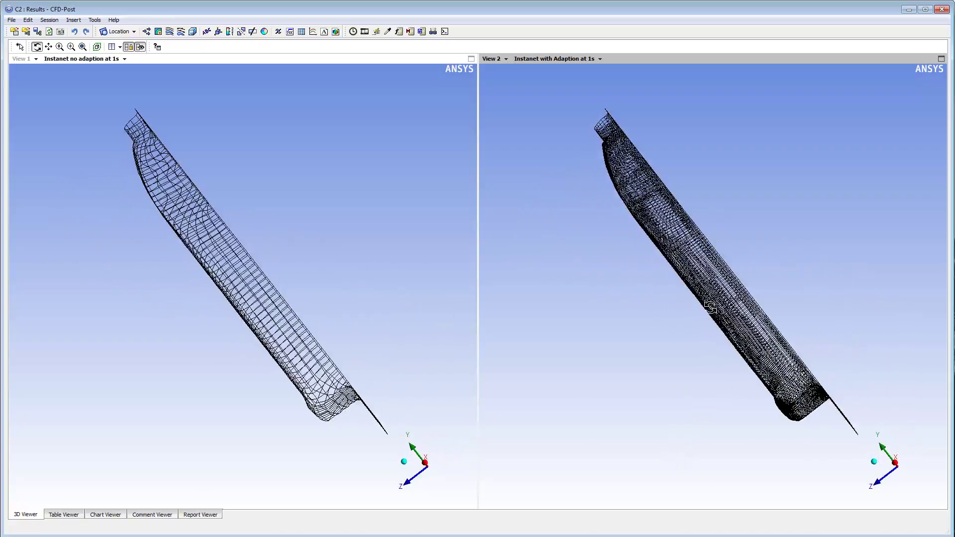